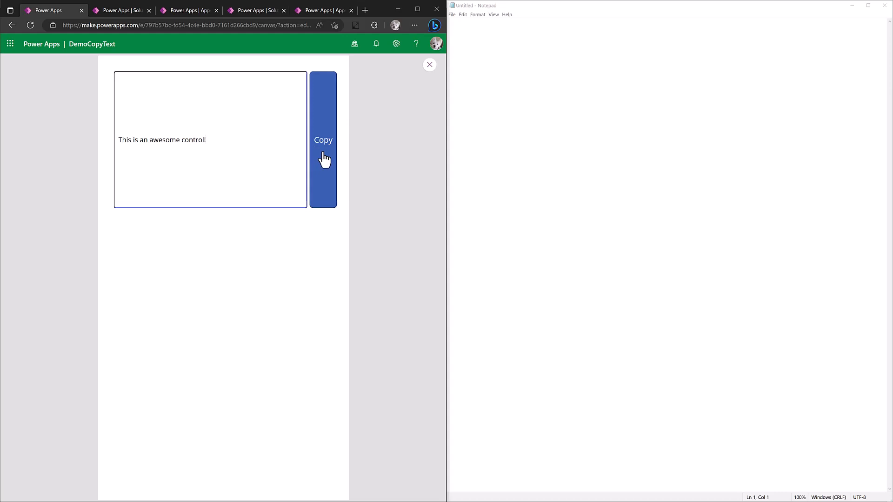
Paste the copied text into the blank Notepad document to test the copy control, and close Notepad without saving
click(463, 14)
click(471, 46)
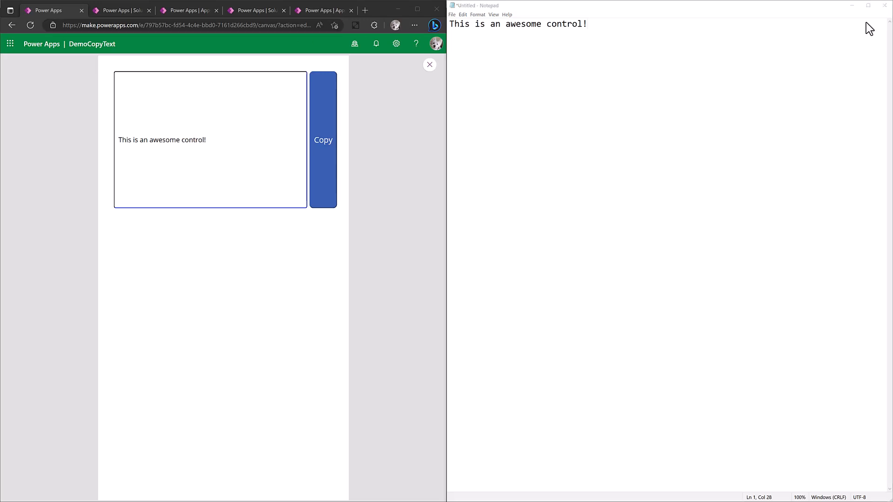
click(885, 6)
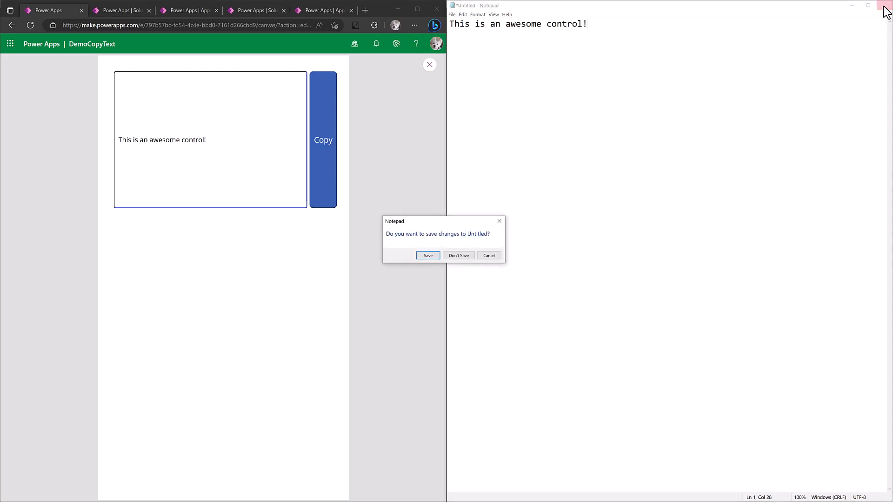
click(473, 253)
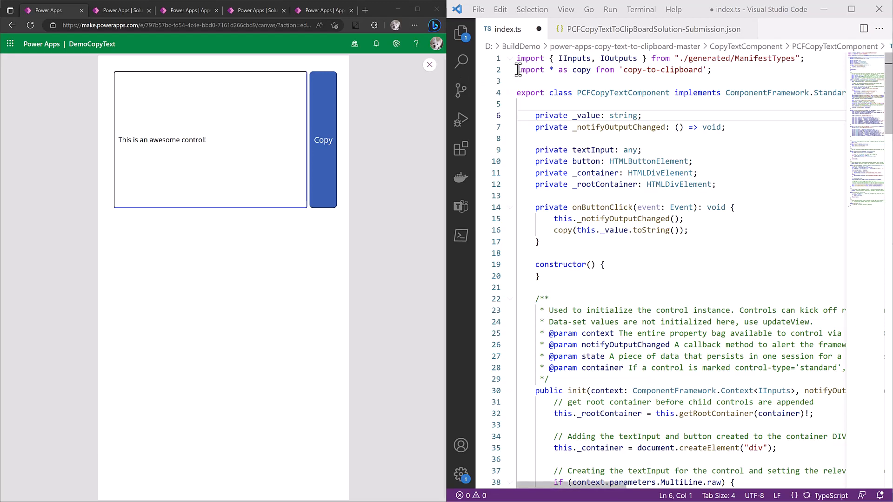
Examine the copy-to-clipboard import and the copy call inside onButtonClick in index.ts
drag(518, 70, 712, 70)
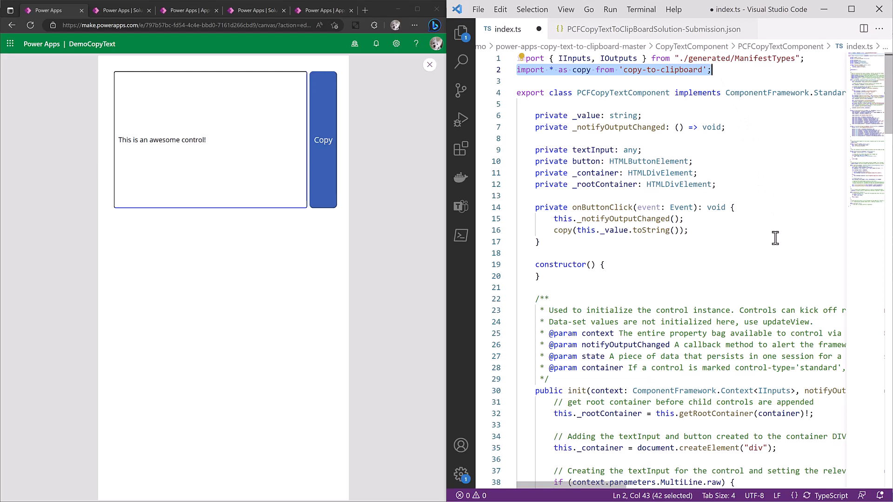
drag(704, 231, 554, 234)
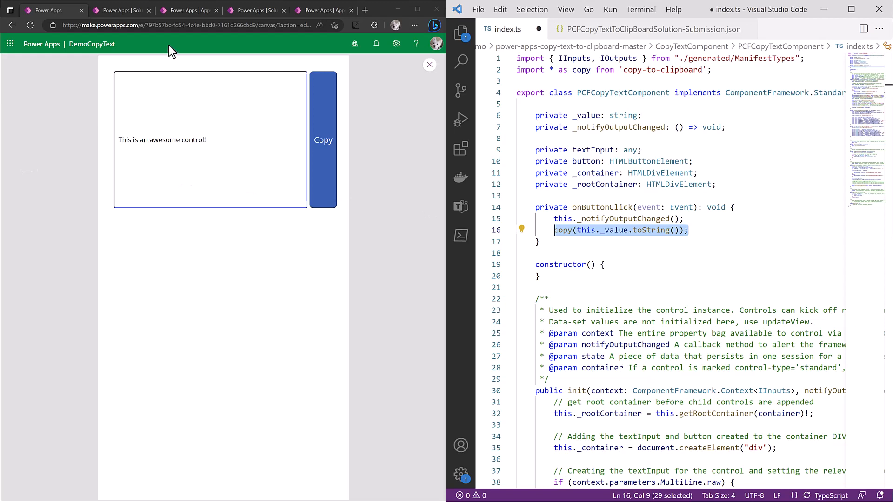
Open the export options for PCFCopyTextToClipBoardSolution in the Power Apps solutions list
click(133, 11)
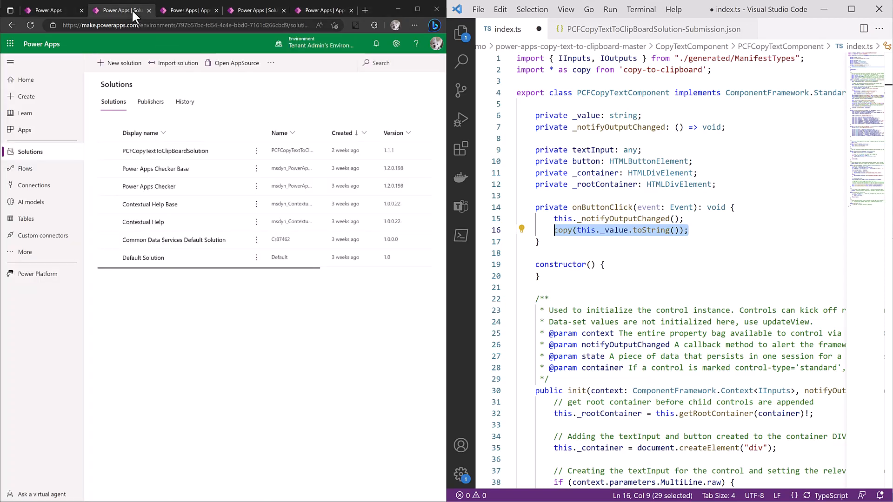
click(256, 151)
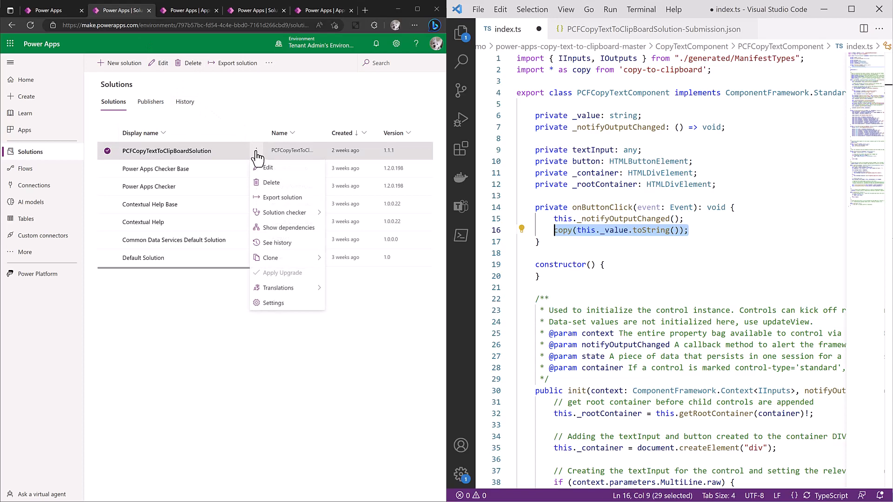
click(304, 200)
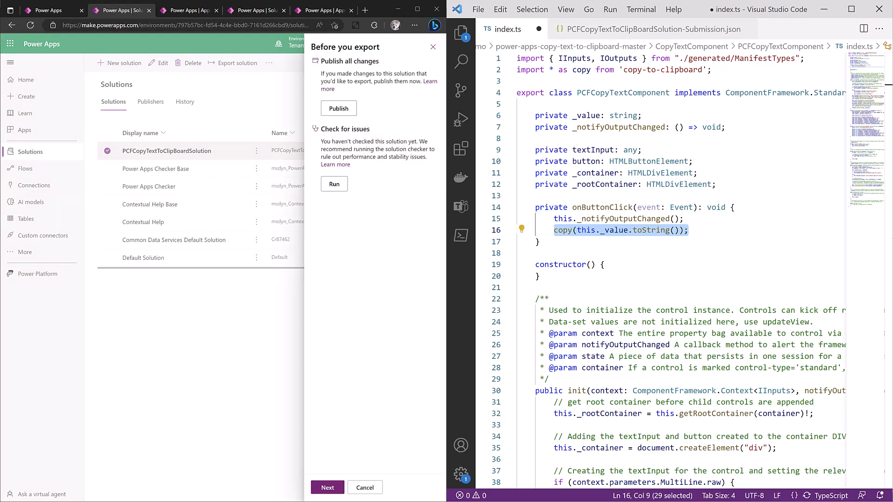
Open PCFCopyTextToClipBoardSolution-Submission.json from the PCFCopyText folder and highlight the catalog item's id value
key(alt+Tab)
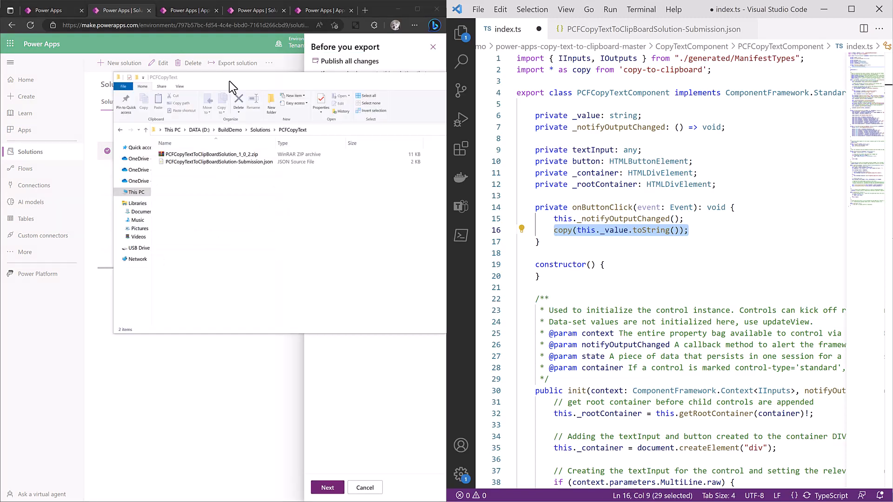
click(247, 157)
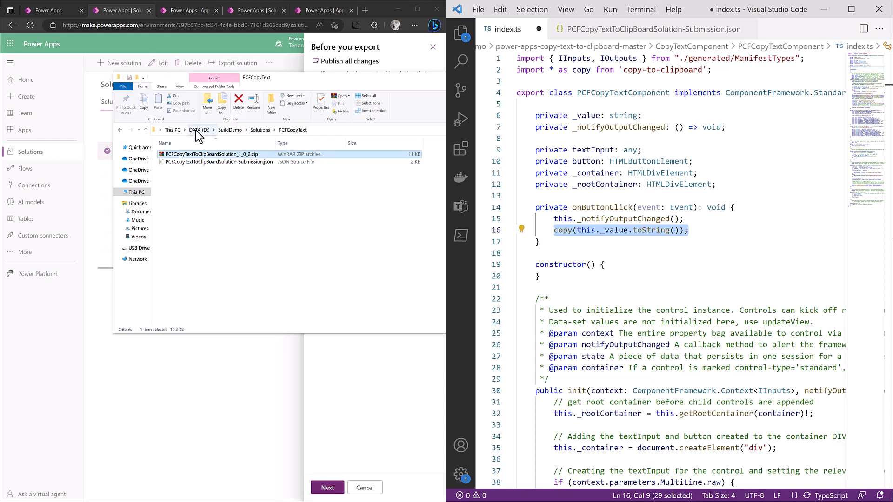
double_click(217, 162)
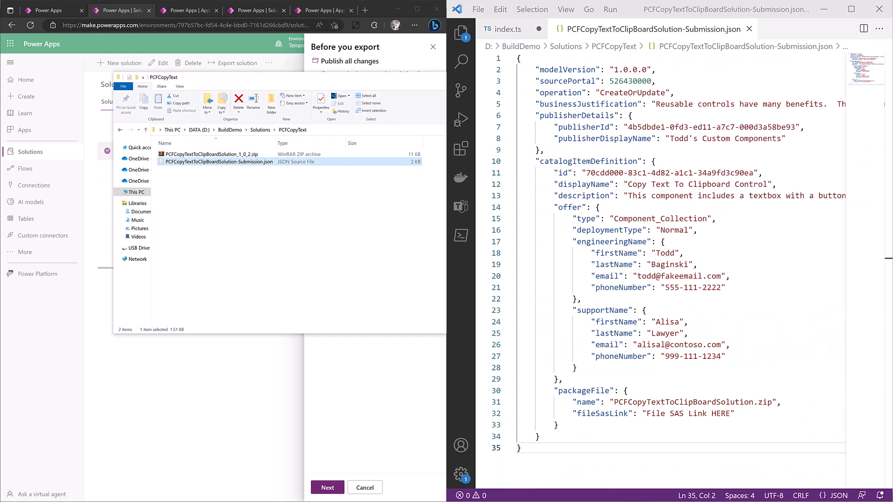
key(alt+Tab)
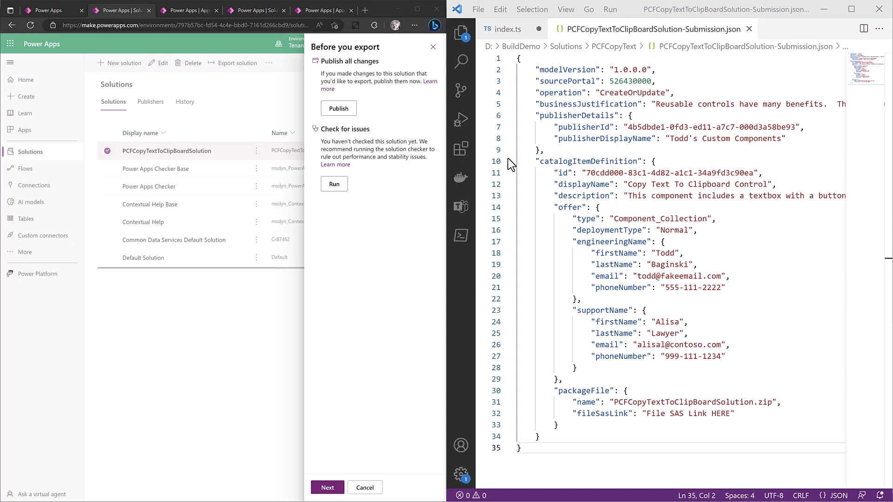
drag(586, 172, 756, 174)
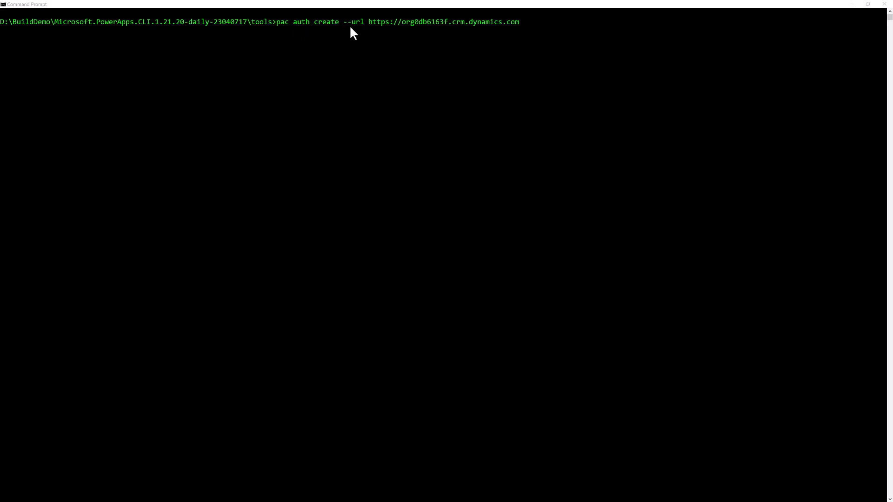
click(534, 24)
key(Return)
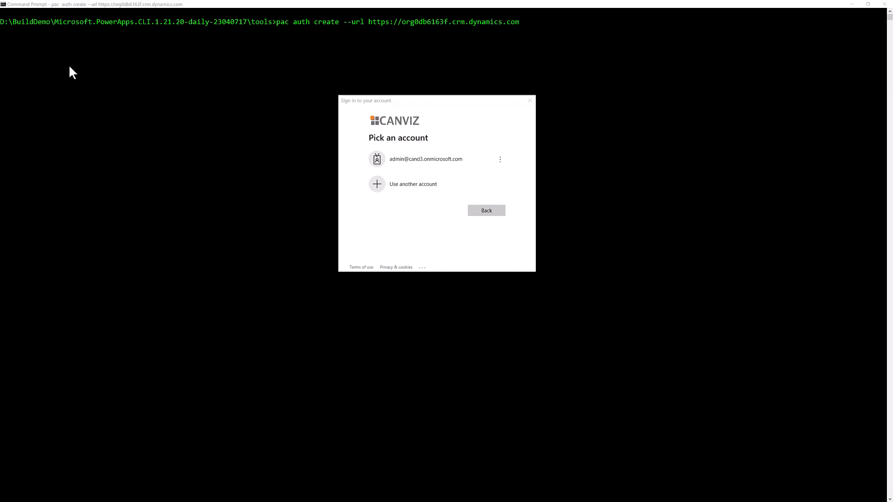
click(424, 160)
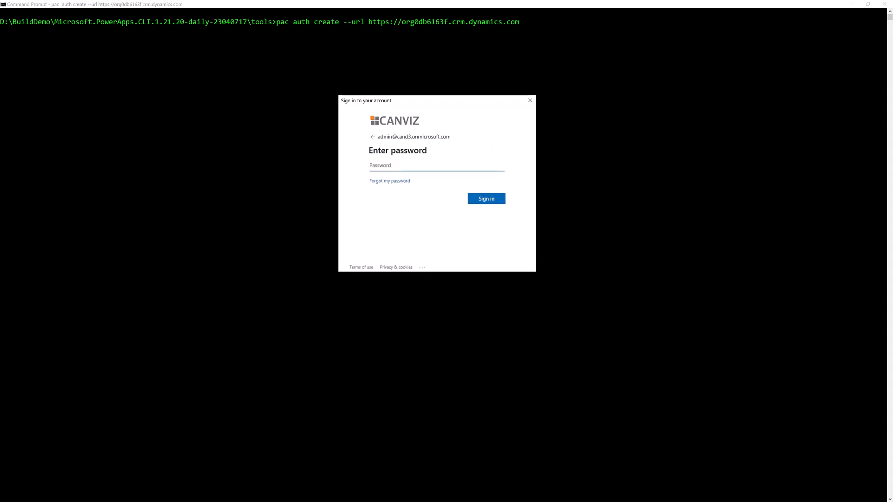
key(ctrl+v)
click(489, 202)
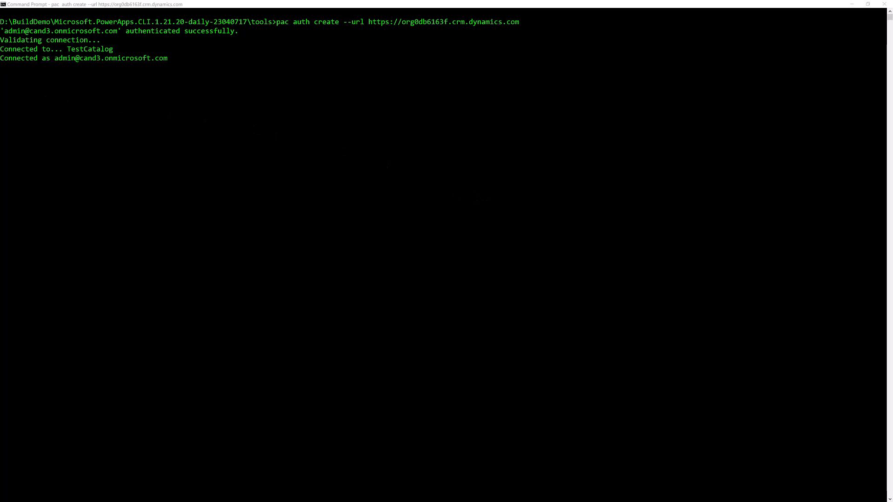
Submit PCFCopyTextToClipBoardSolution_1_0_2.zip with PCFCopyTextToClipBoardSolution-Submission.json to the catalog using pac catalog submit
right_click(454, 237)
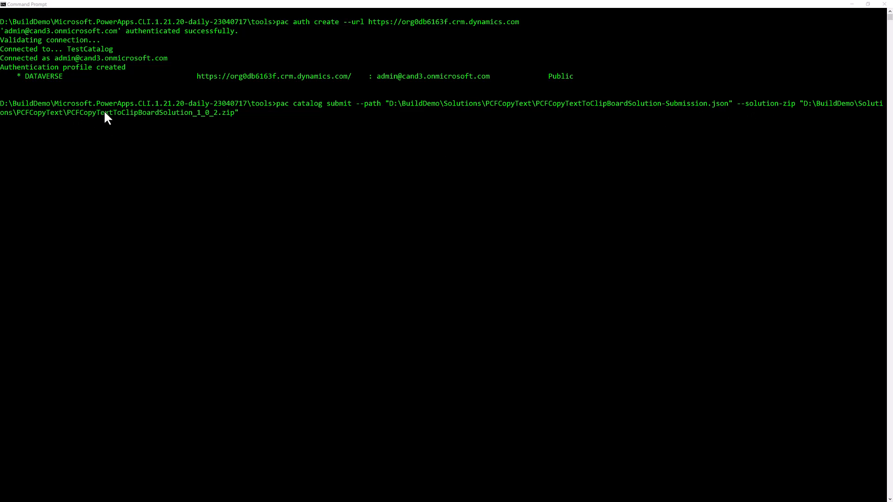
click(258, 113)
key(Return)
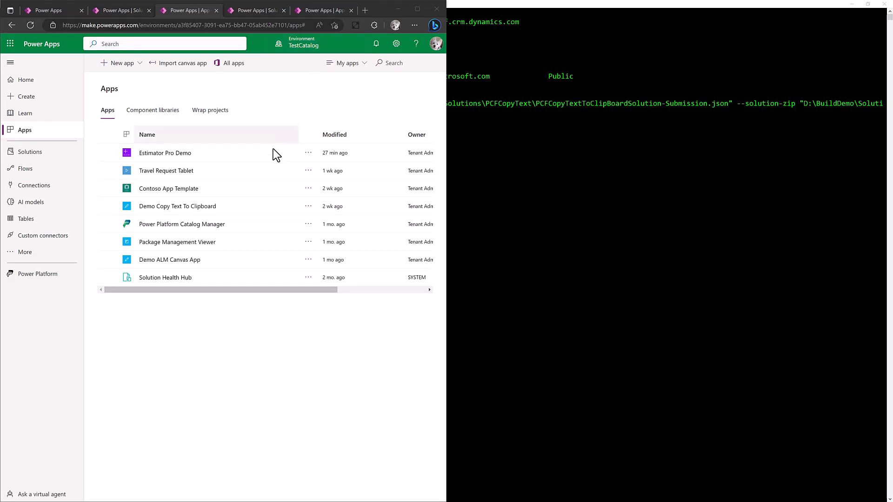
Open the Copy Text To Clipboard Control item from the catalog items in Power Platform Catalog Manager
click(181, 228)
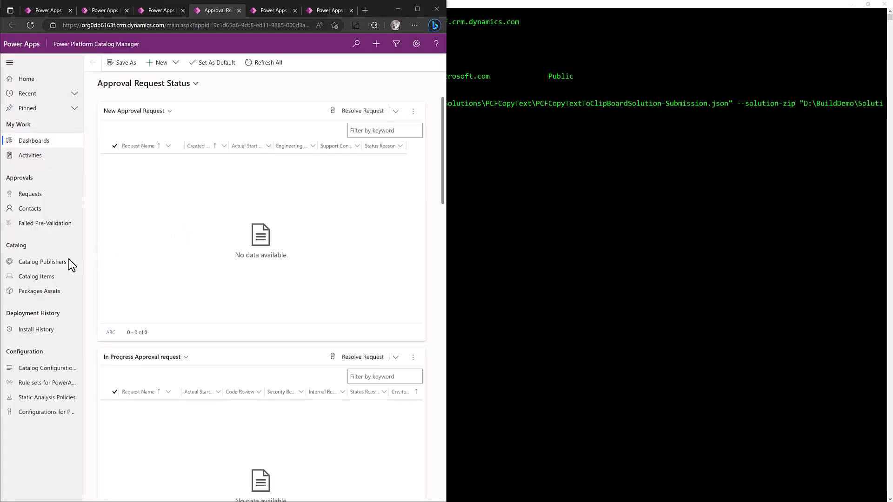
click(42, 278)
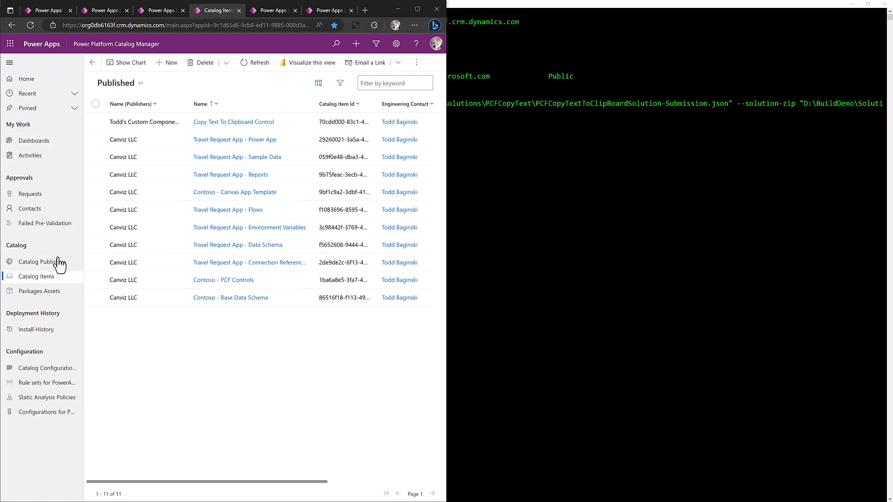
click(226, 122)
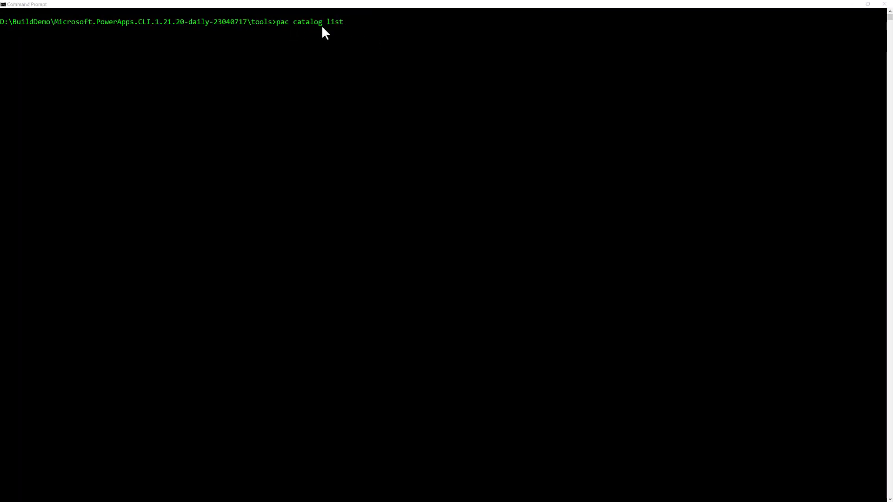
Run pac catalog list in Command Prompt and copy the Catalog Item Id of the Copy Text To Clipboard Control
click(383, 30)
key(Return)
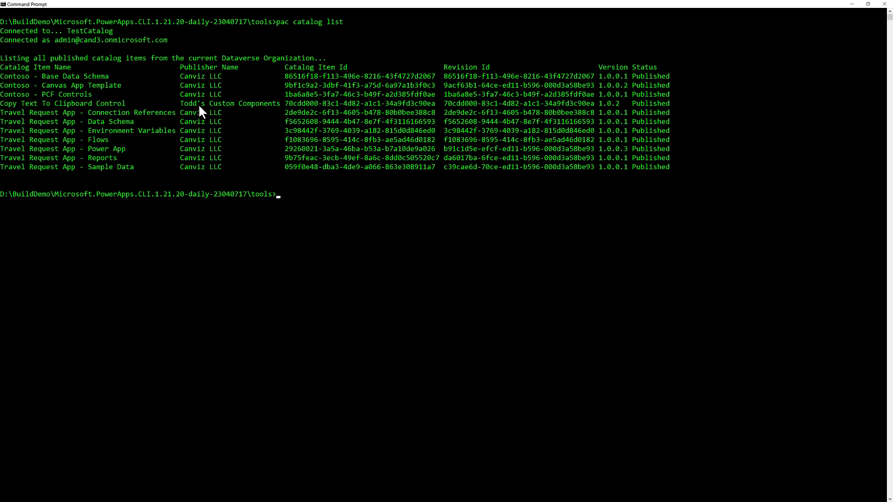
click(285, 105)
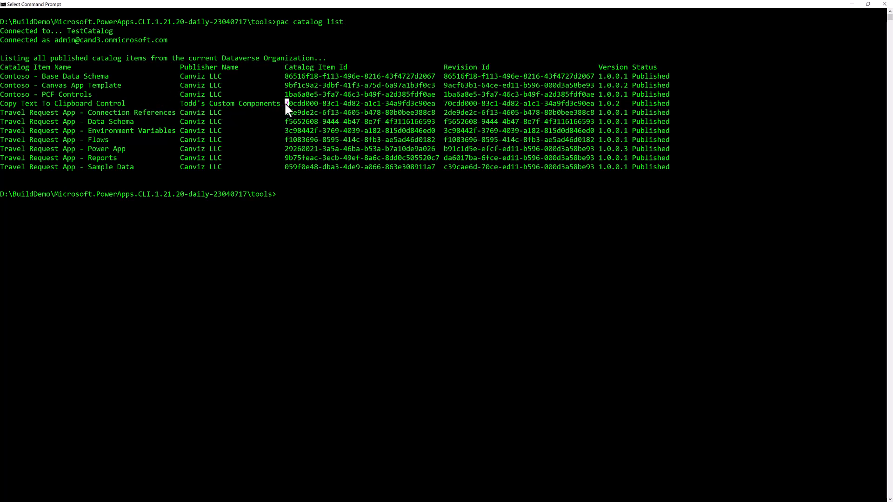
drag(396, 103, 423, 104)
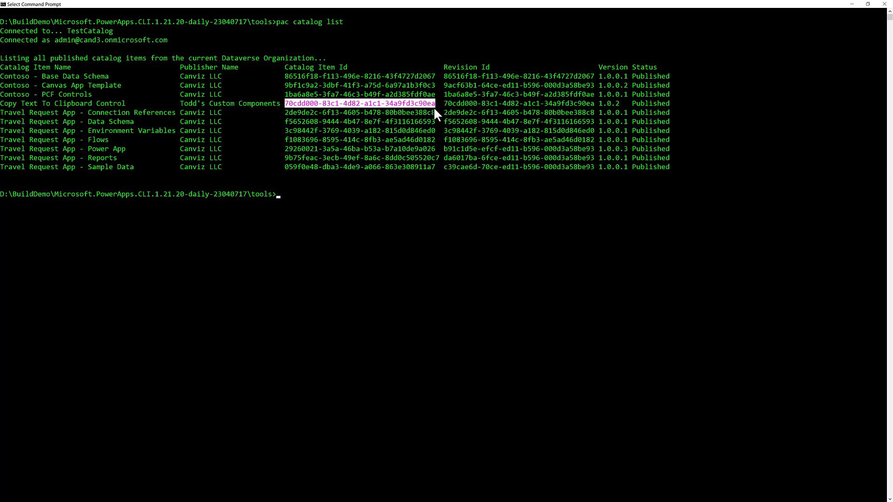
key(ctrl+c)
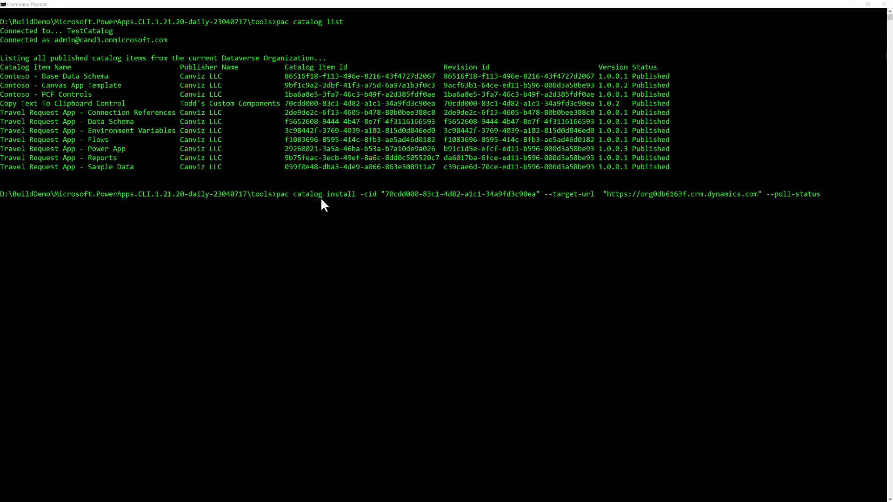
click(386, 195)
drag(534, 194, 403, 194)
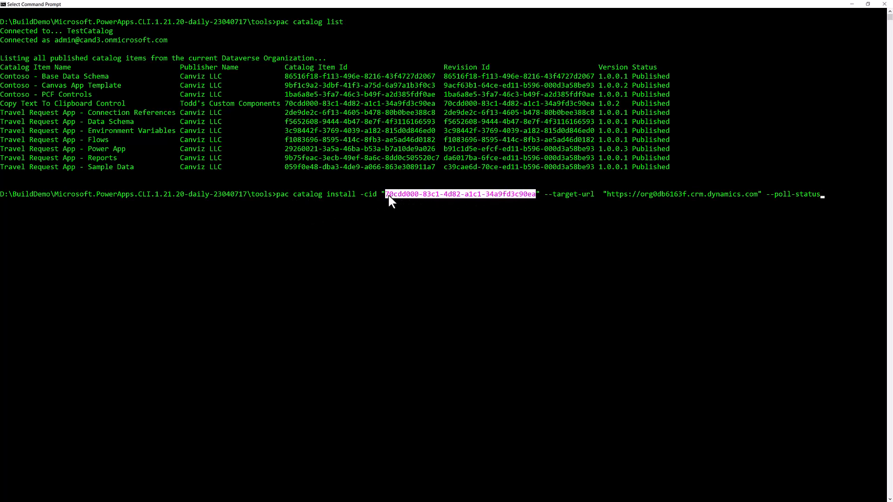
drag(287, 103, 432, 105)
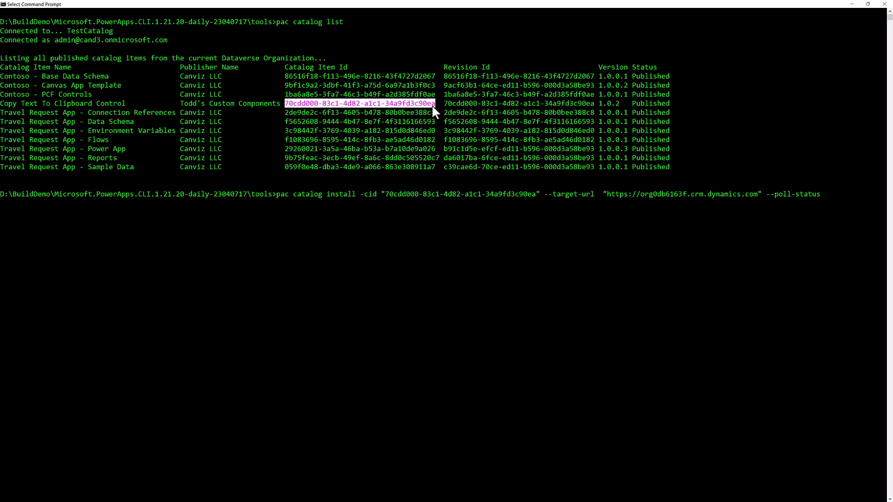
click(566, 194)
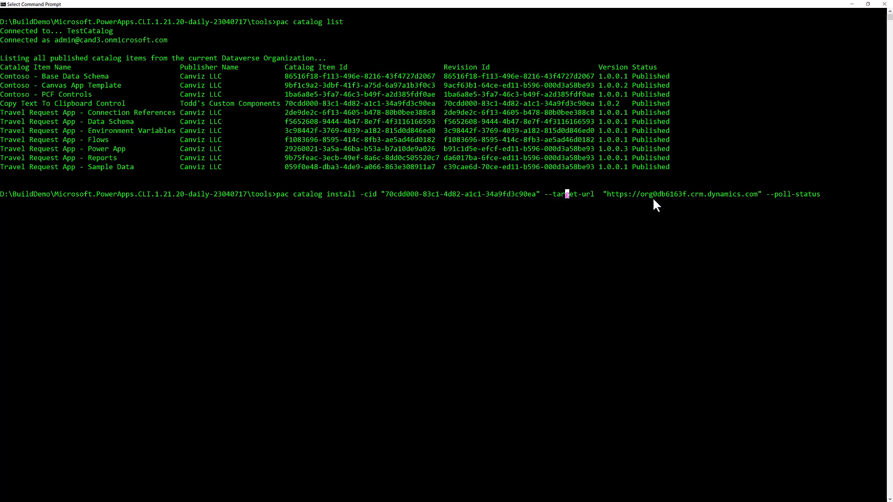
click(821, 194)
key(Escape)
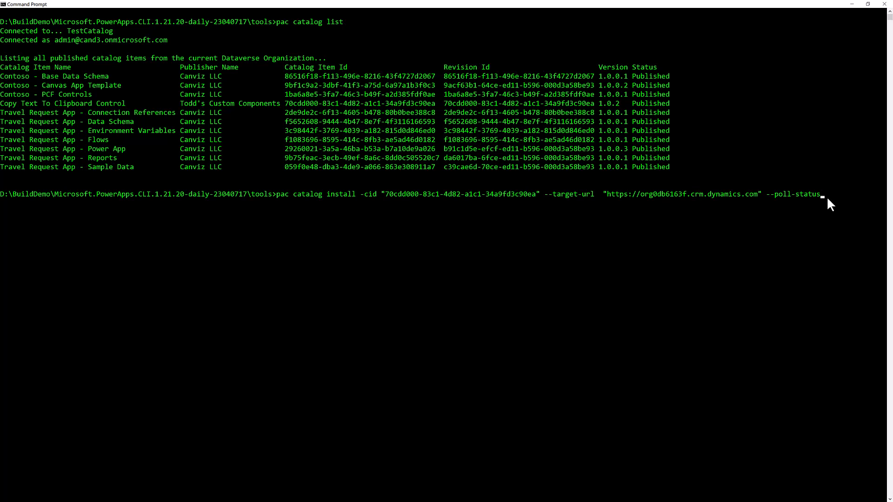
key(Return)
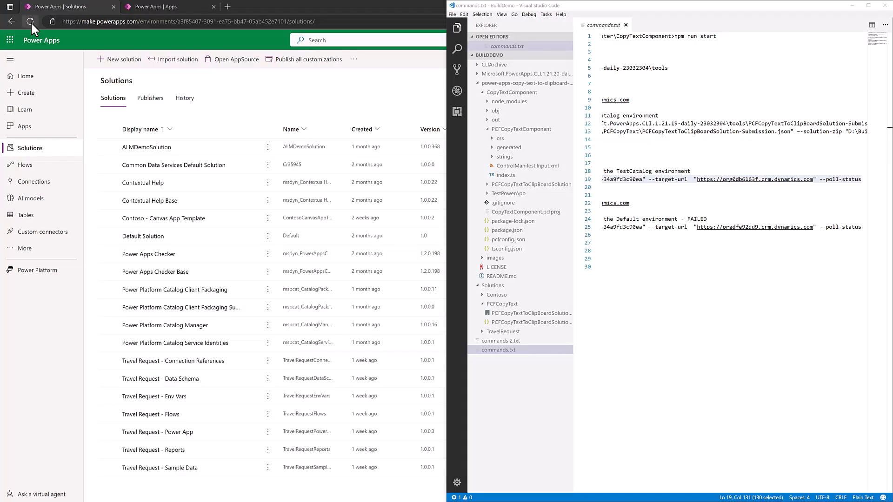
click(31, 22)
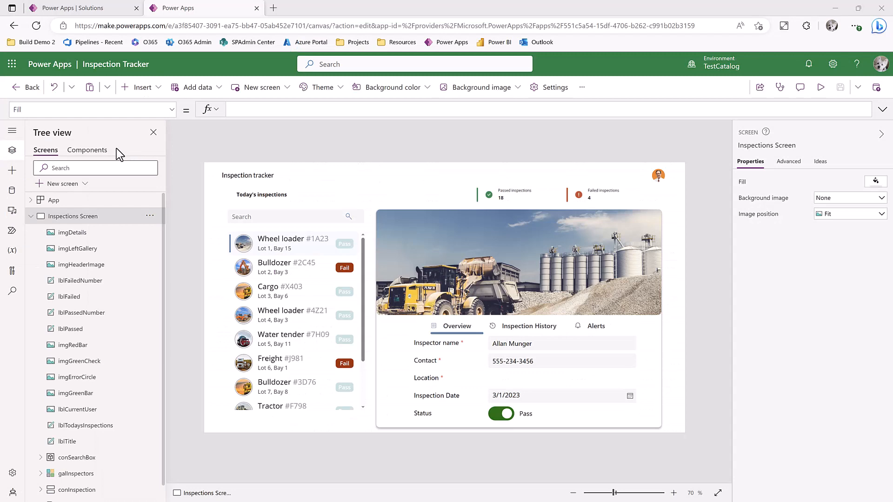
Import the PCFCopyTextComponent code component into the Inspection Tracker app
click(91, 151)
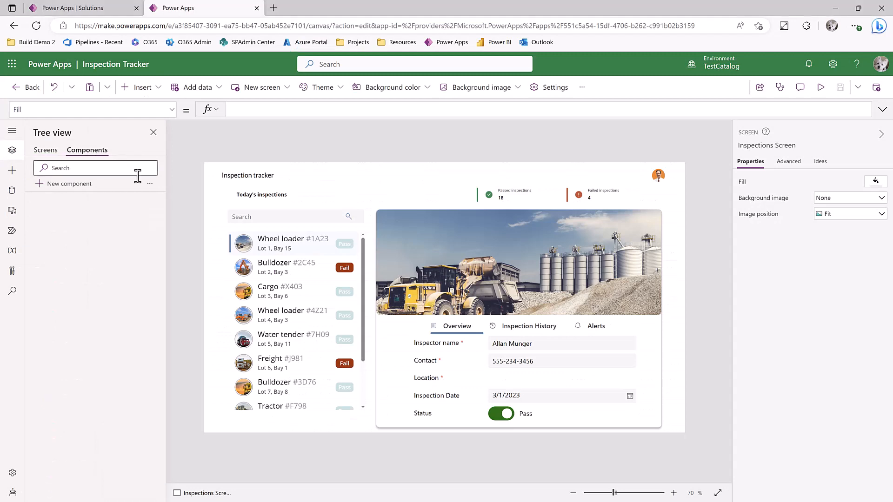
click(150, 184)
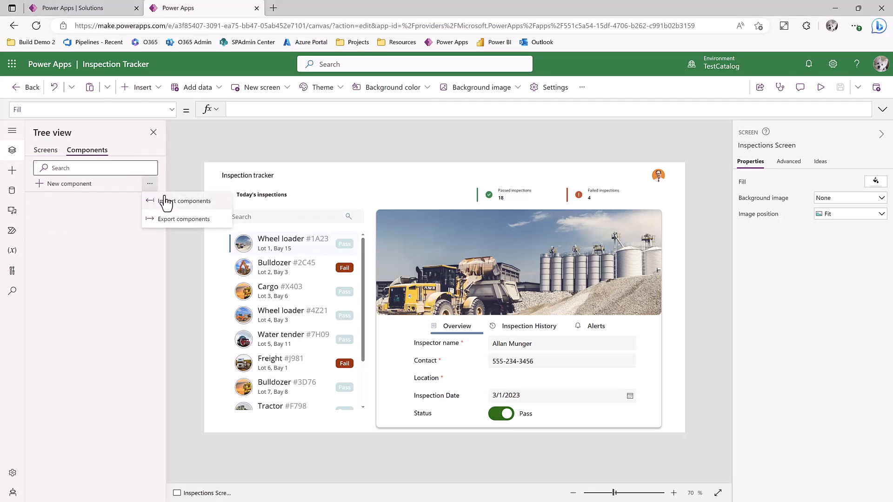
click(165, 201)
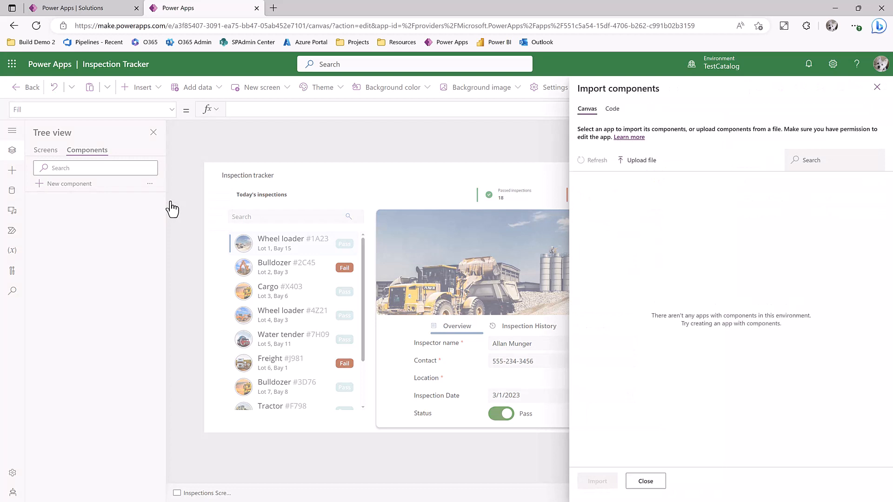
click(612, 109)
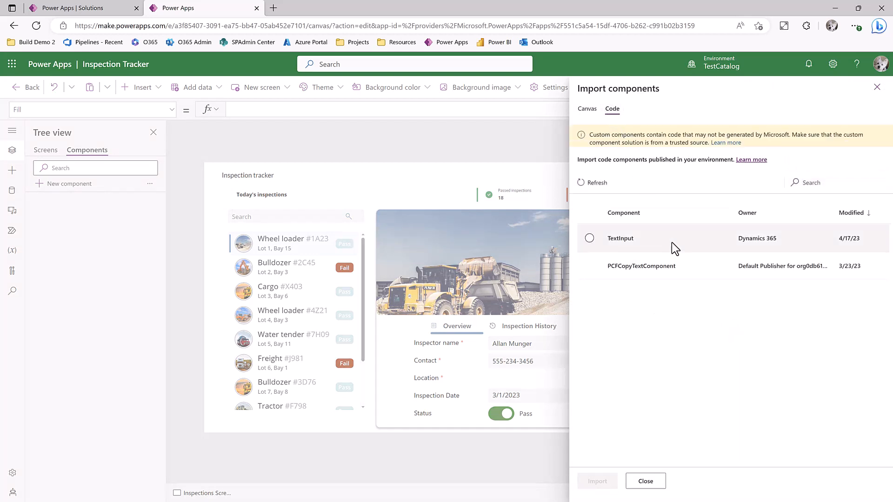
click(691, 268)
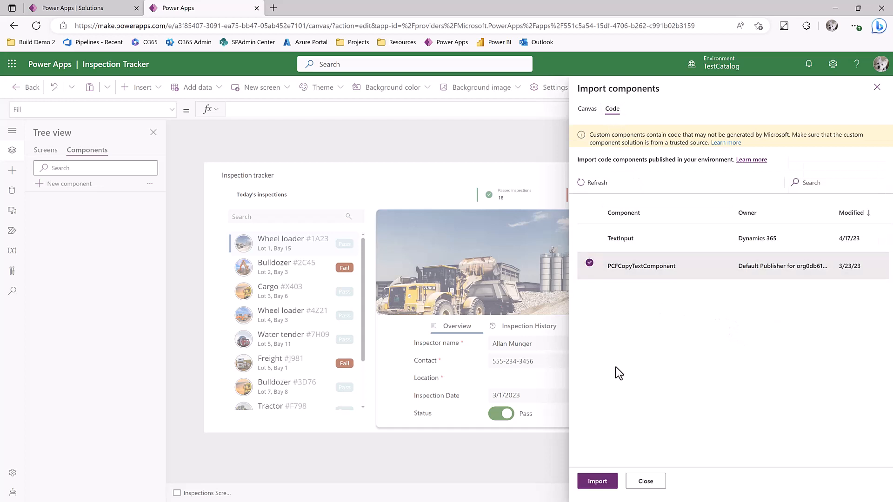
click(588, 482)
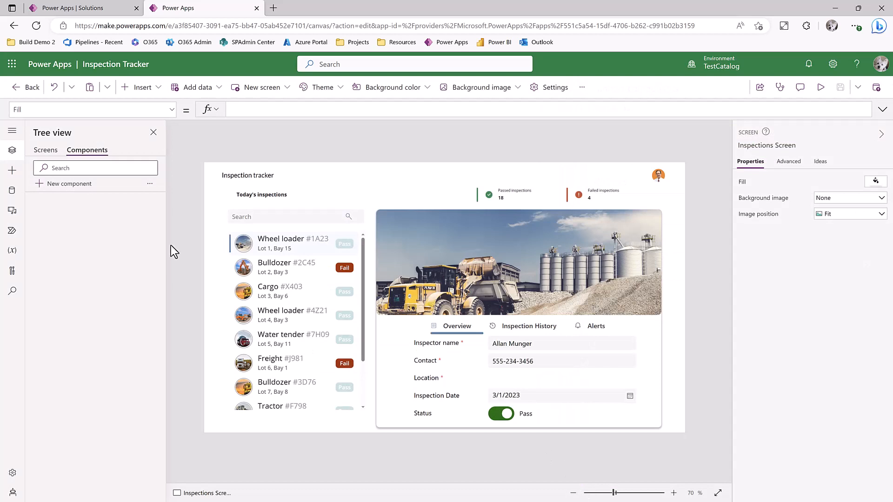
Insert the PCFCopyTextComponent code component onto the Inspections Screen
click(11, 171)
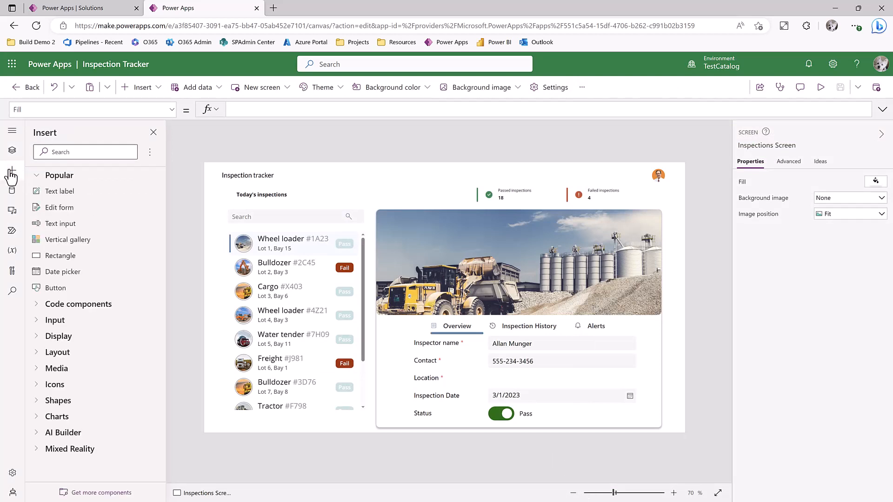
click(38, 305)
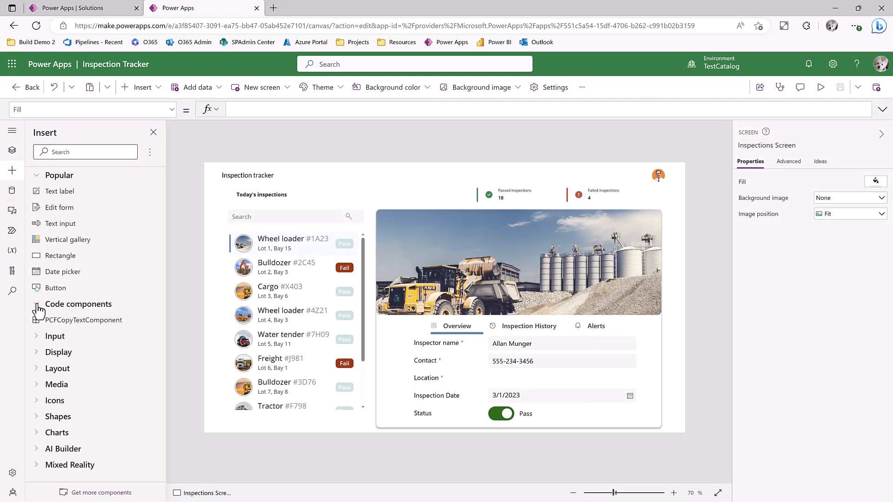
click(120, 328)
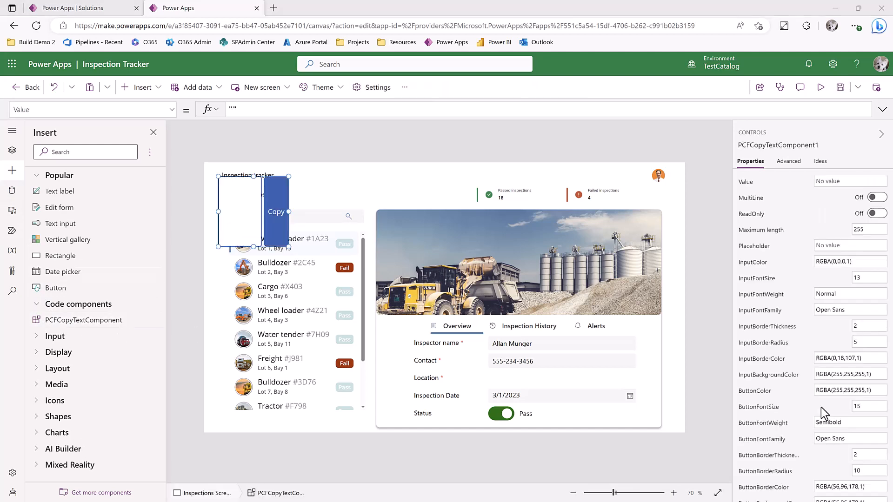
Set the inserted copy-text component's position to X 807 and Y 595
scroll(821, 406, down, 3)
click(821, 366)
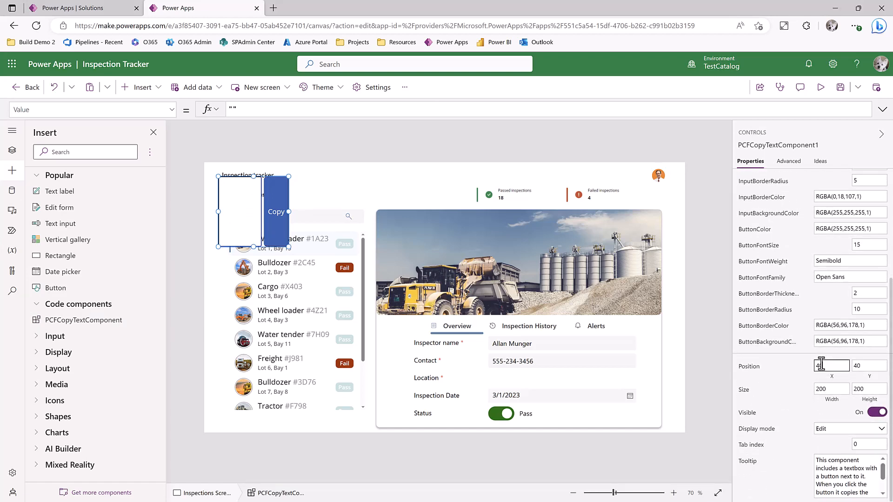
drag(822, 366, 797, 363)
text(80)
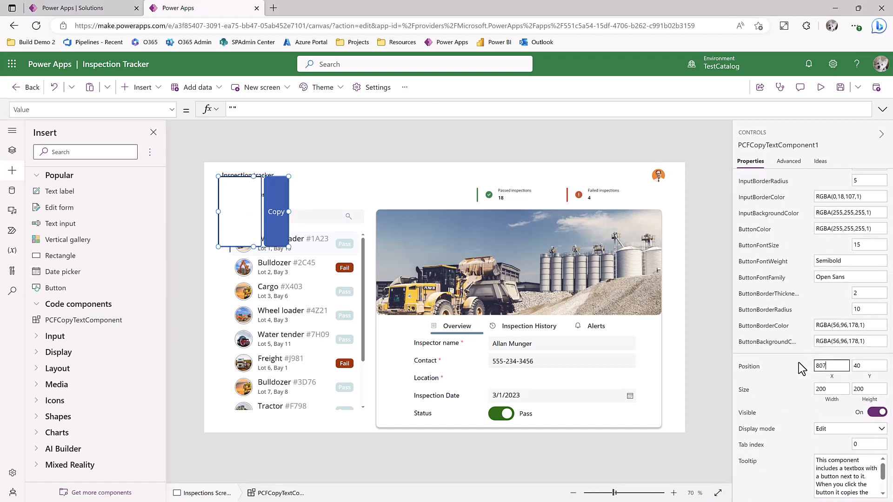
text(7)
key(Tab)
text(595)
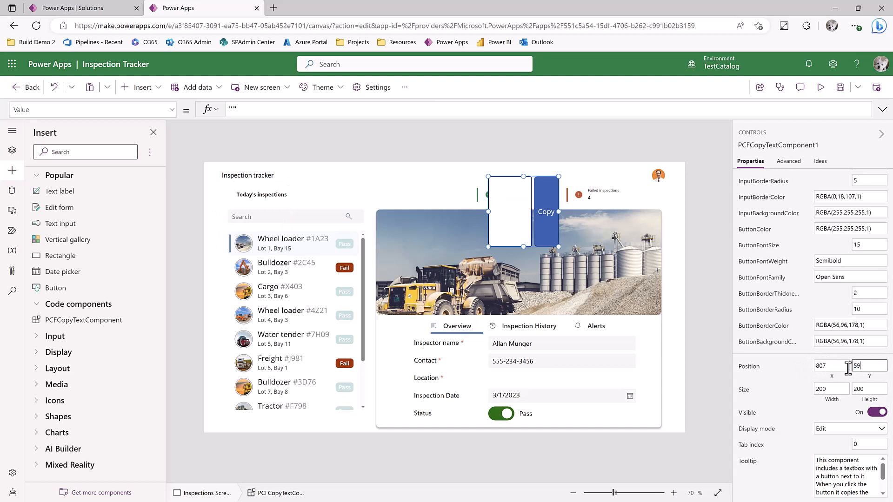
click(797, 376)
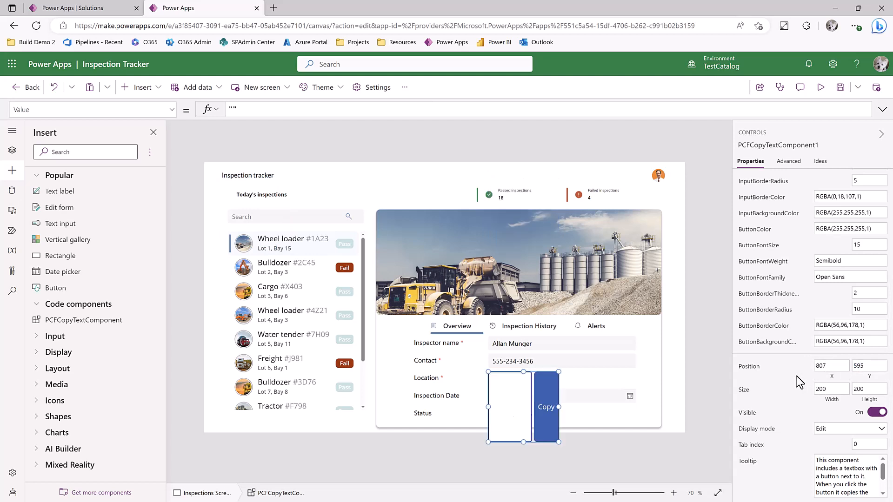
Set the copy-text component's size to a width of 420 and a height of 40
drag(830, 388, 805, 387)
text(420)
click(870, 389)
double_click(861, 390)
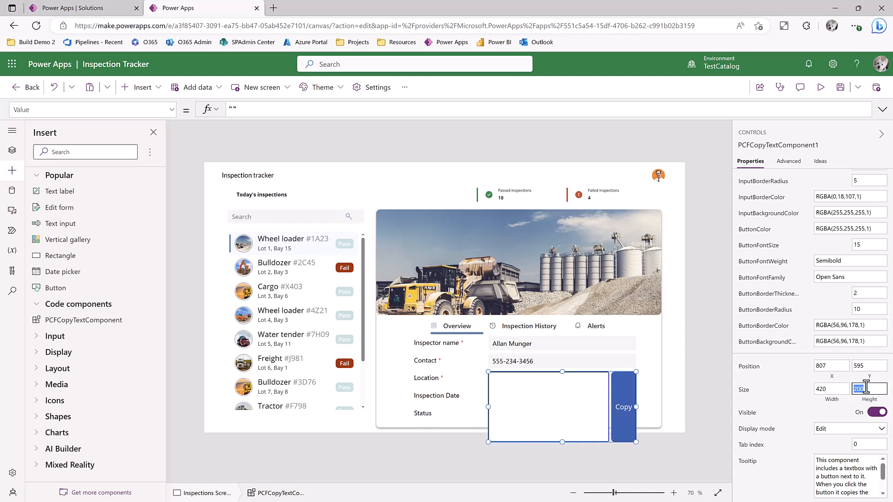
text(40)
click(797, 378)
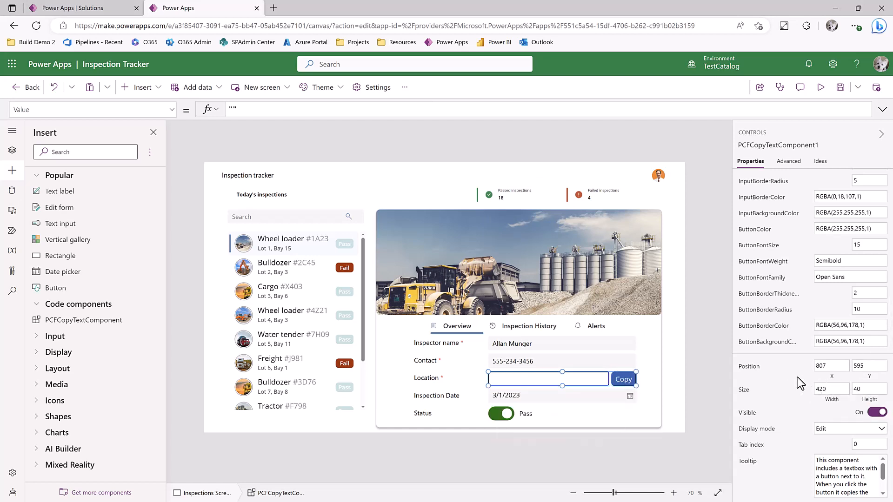
Style the component's button with background and border color RGBA(196, 225, 224, 1), border radius 8 and border thickness 0
click(819, 343)
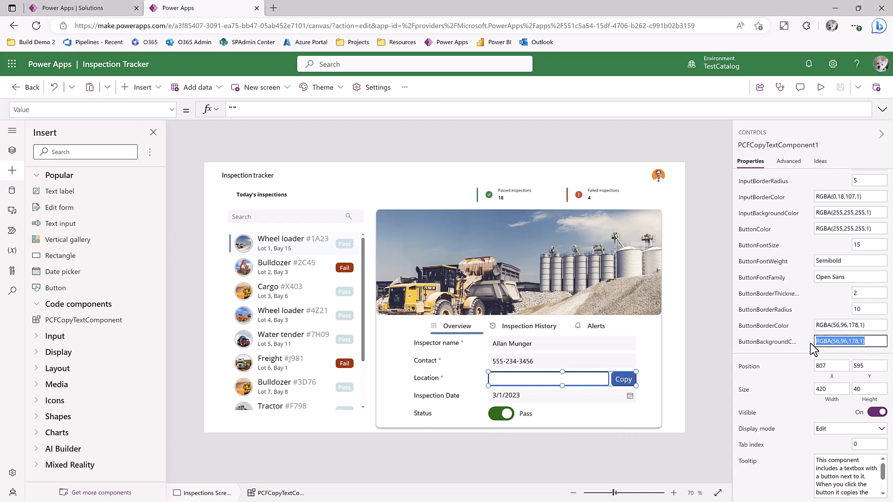
text(RGBA(196, 225, 224, 1))
click(871, 328)
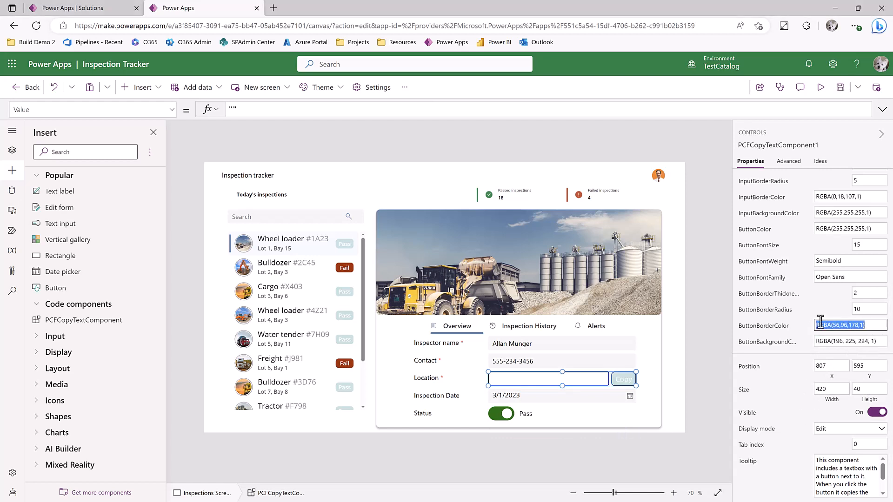
text(RGBA(196, 225, 224, 1))
click(869, 309)
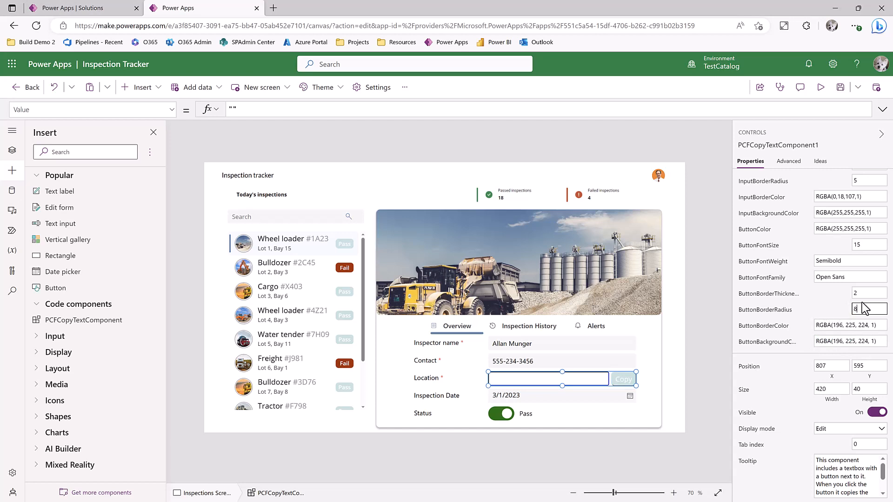
click(858, 295)
Style the component's input with background color RGBA(245, 245, 245, 1), border radius 8 and border thickness 0
click(873, 218)
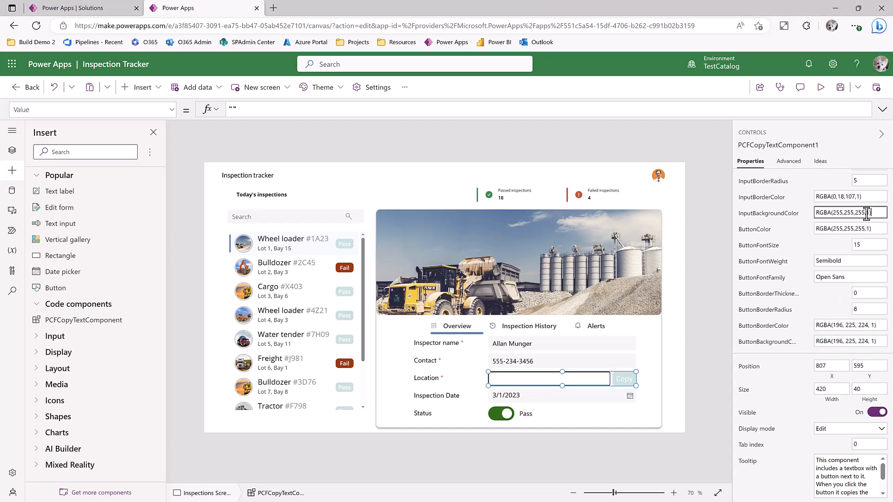
text(RGBA(245, 245, 245, 1))
scroll(836, 288, up, 3)
scroll(836, 288, up, 2)
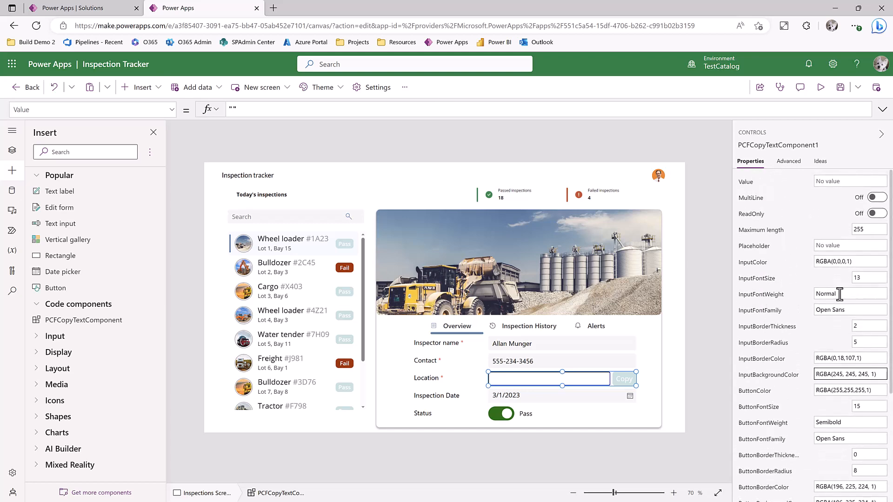
click(869, 342)
text(8)
key(shift+Tab)
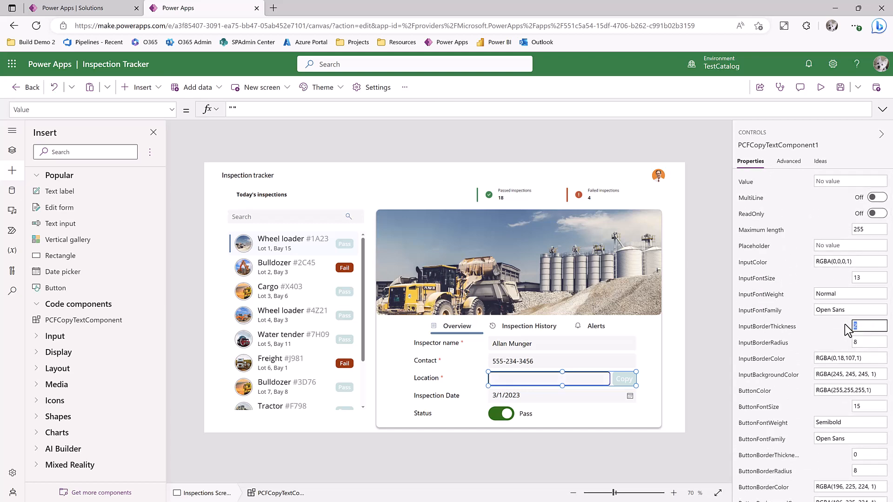
Set the copy-text component's Value formula to location
click(835, 181)
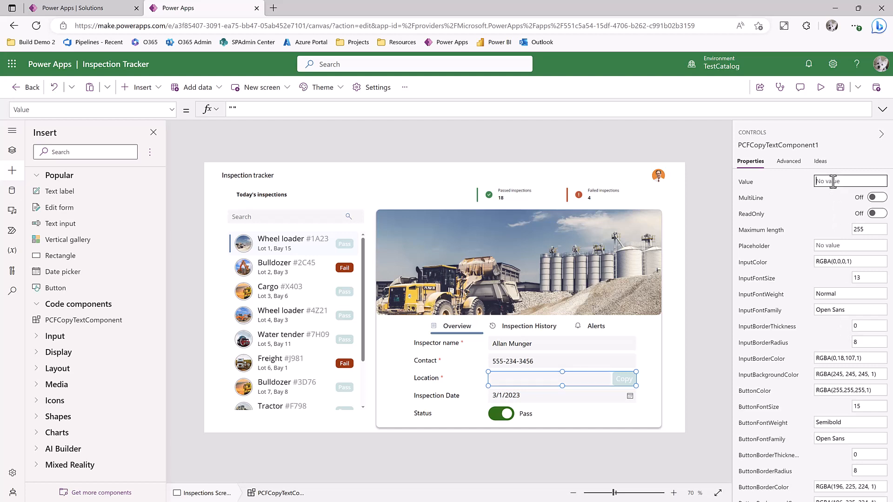
text(lo)
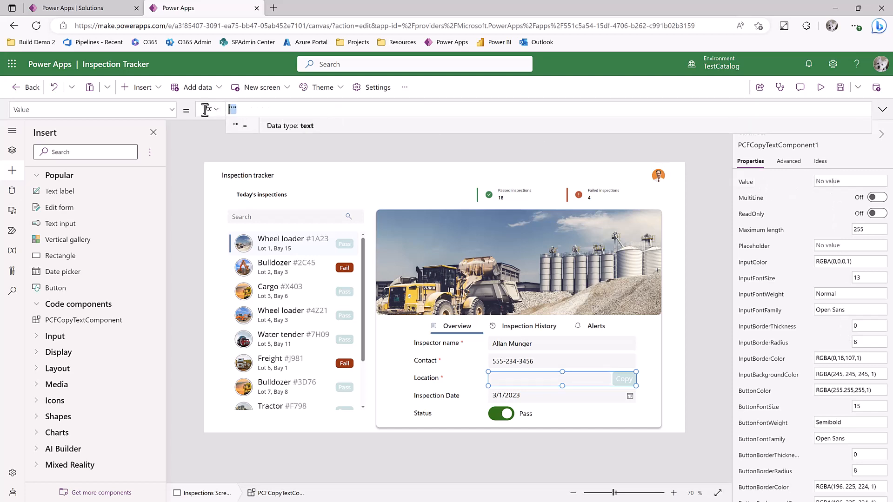
text(cation)
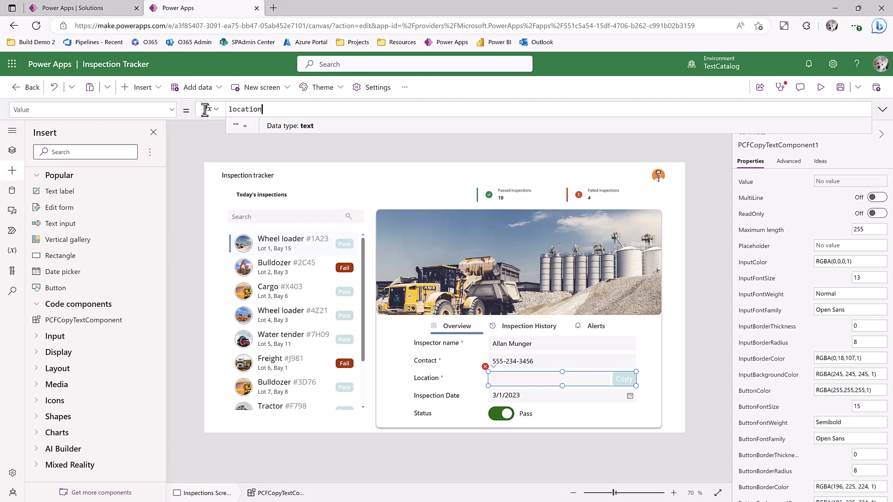
click(194, 136)
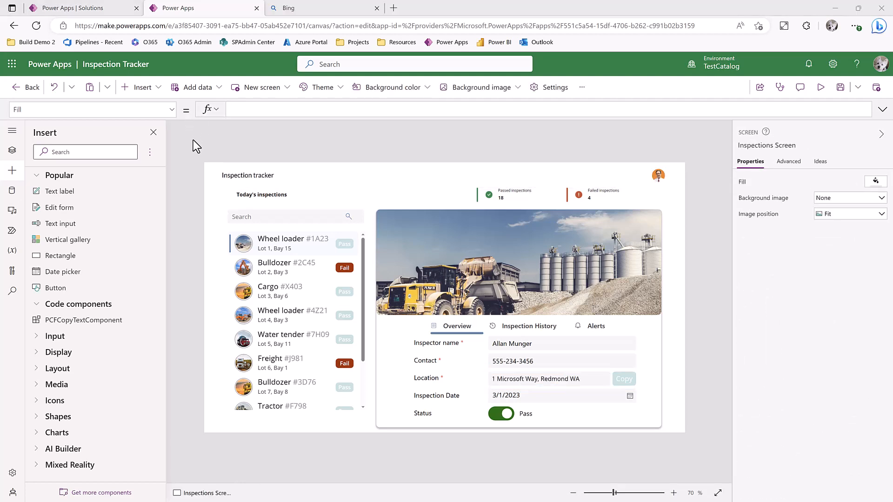
Preview the app, copy the Location address with the component's Copy button, and search Bing for the pasted address
click(822, 88)
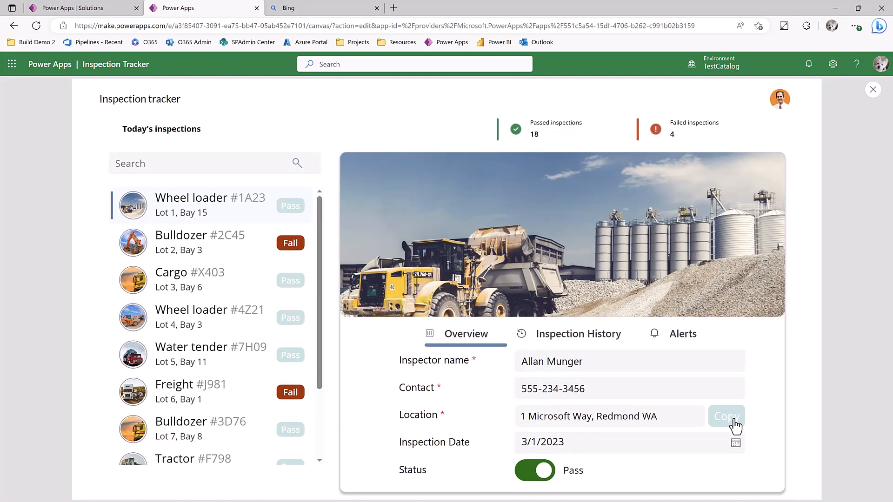
click(319, 10)
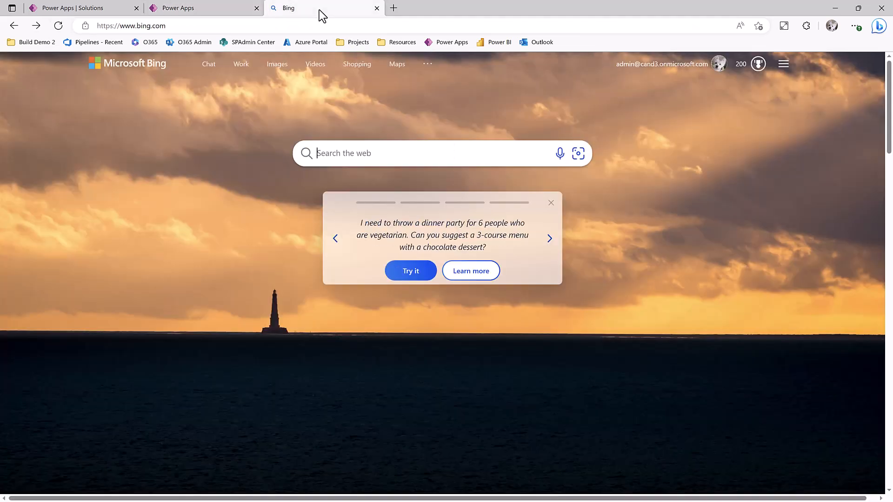
right_click(340, 154)
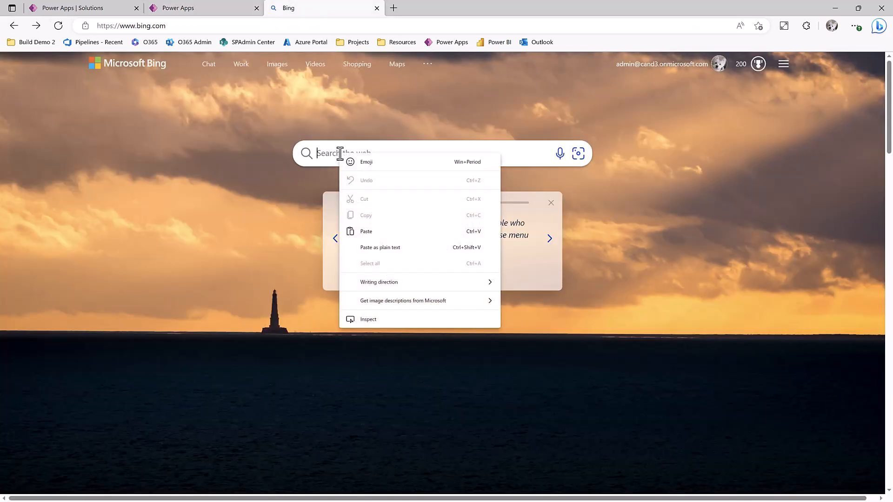
click(400, 247)
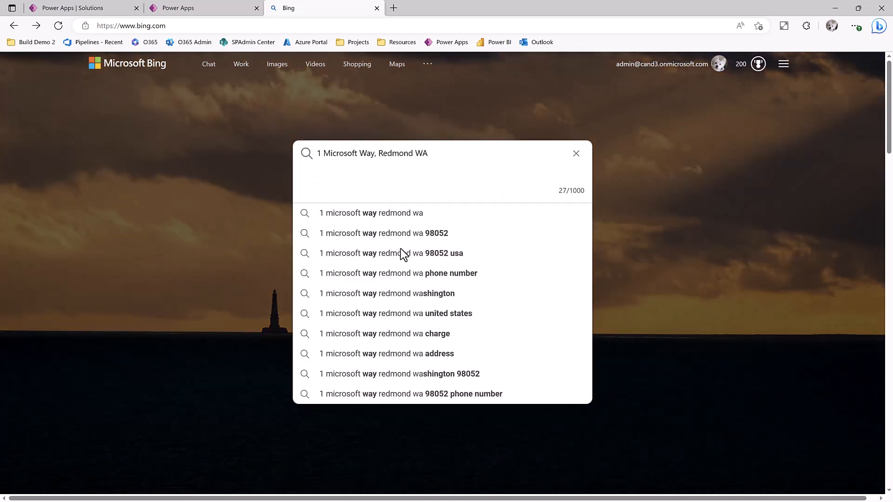
key(Return)
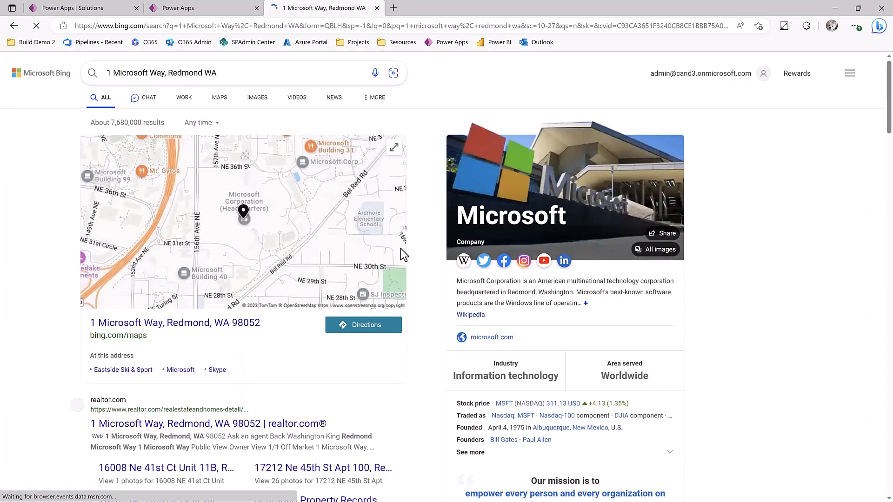